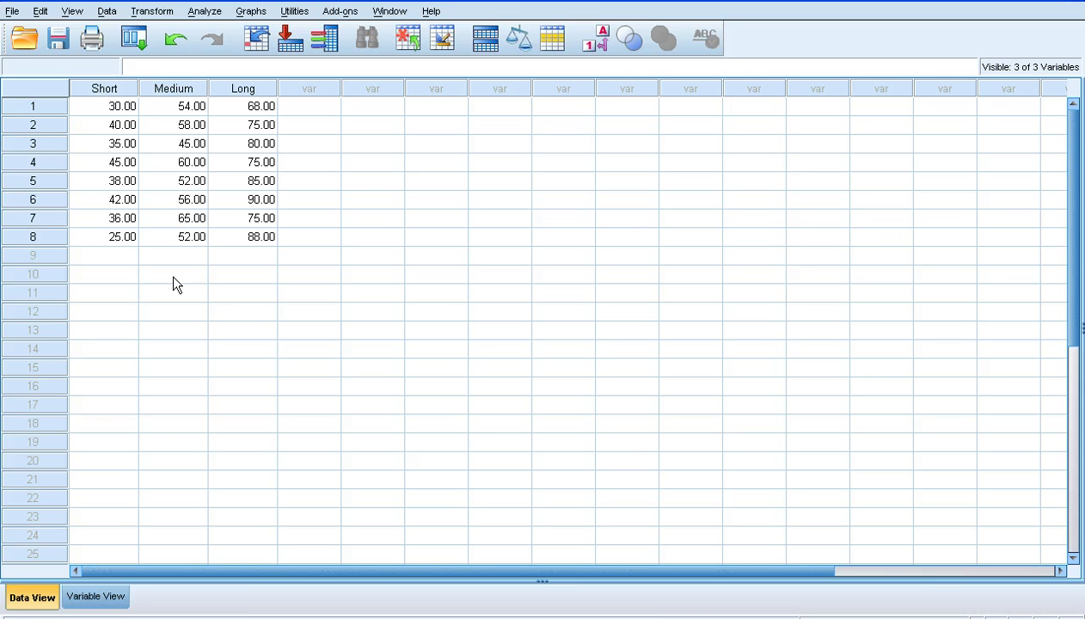
# Set the measurement level of the variables Short, Medium and Long to Scale.
pyautogui.click(92, 595)
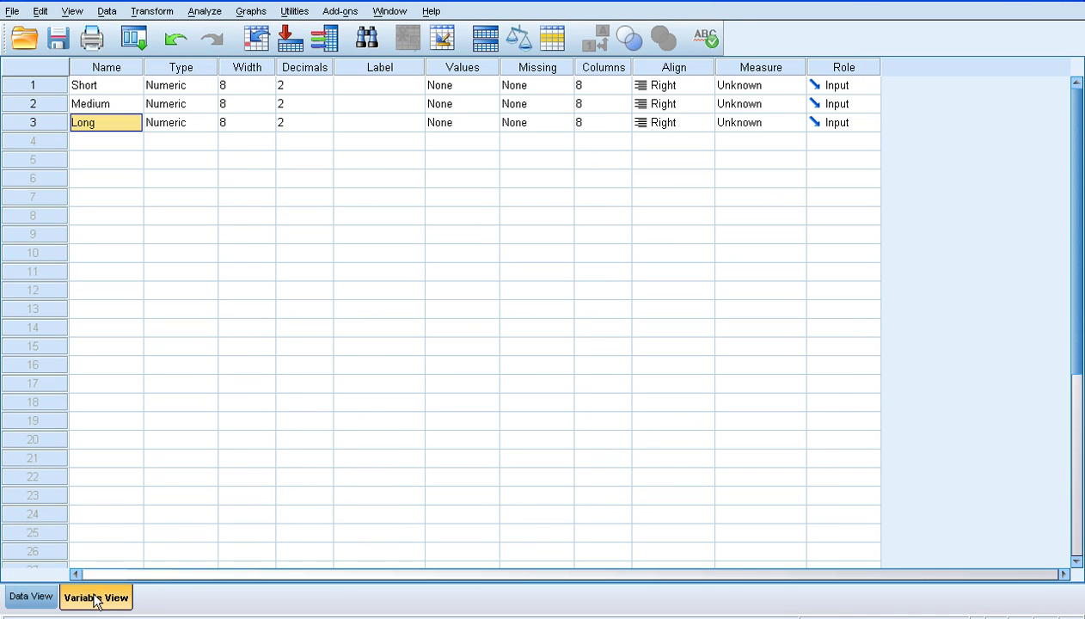
pyautogui.click(759, 89)
pyautogui.click(759, 105)
pyautogui.click(761, 109)
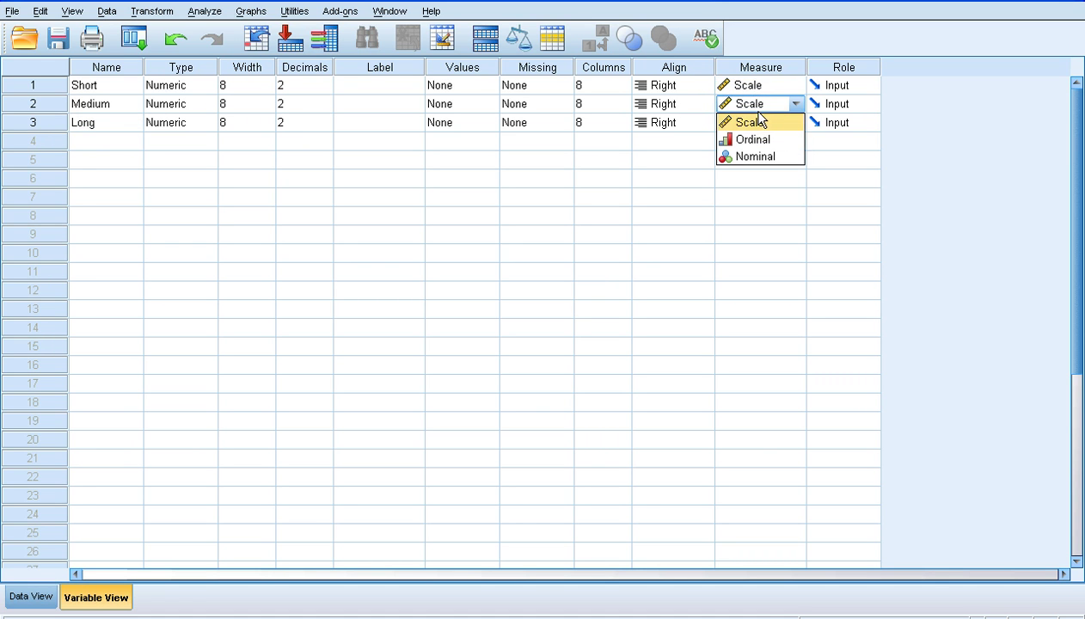
pyautogui.click(759, 121)
pyautogui.click(760, 123)
pyautogui.click(758, 141)
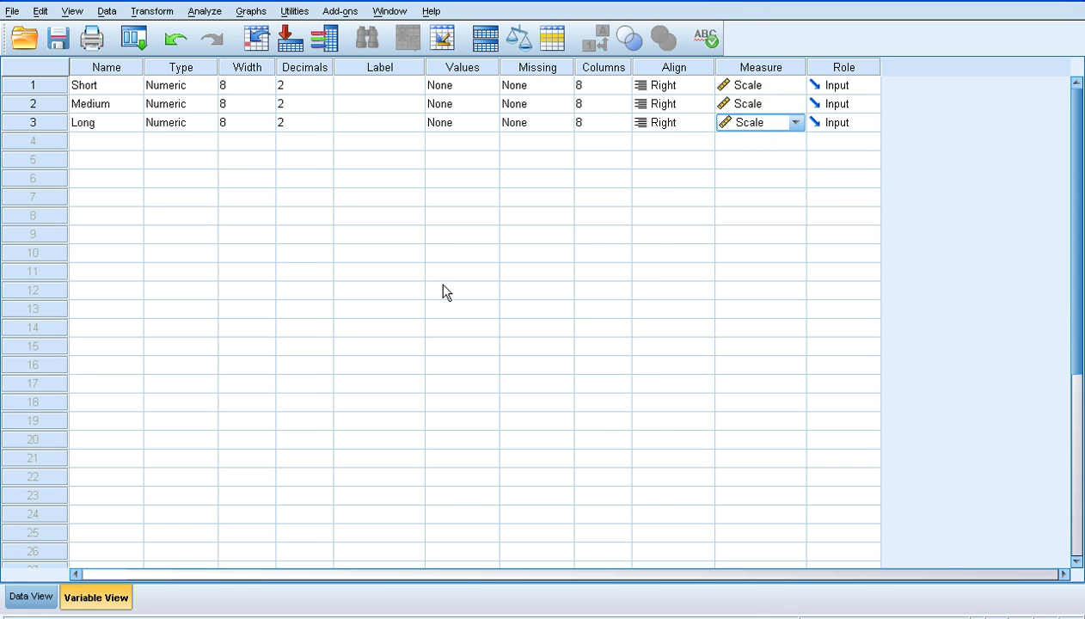
# Start a General Linear Model repeated measures analysis and add a within-subject factor named Length with 3 levels.
pyautogui.click(36, 598)
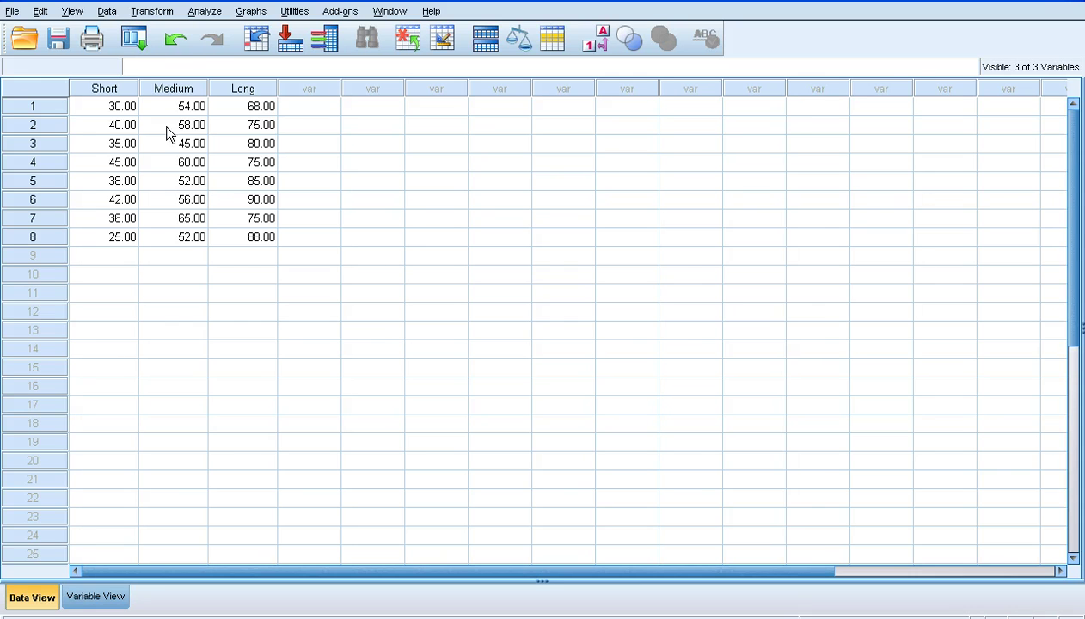
pyautogui.click(205, 14)
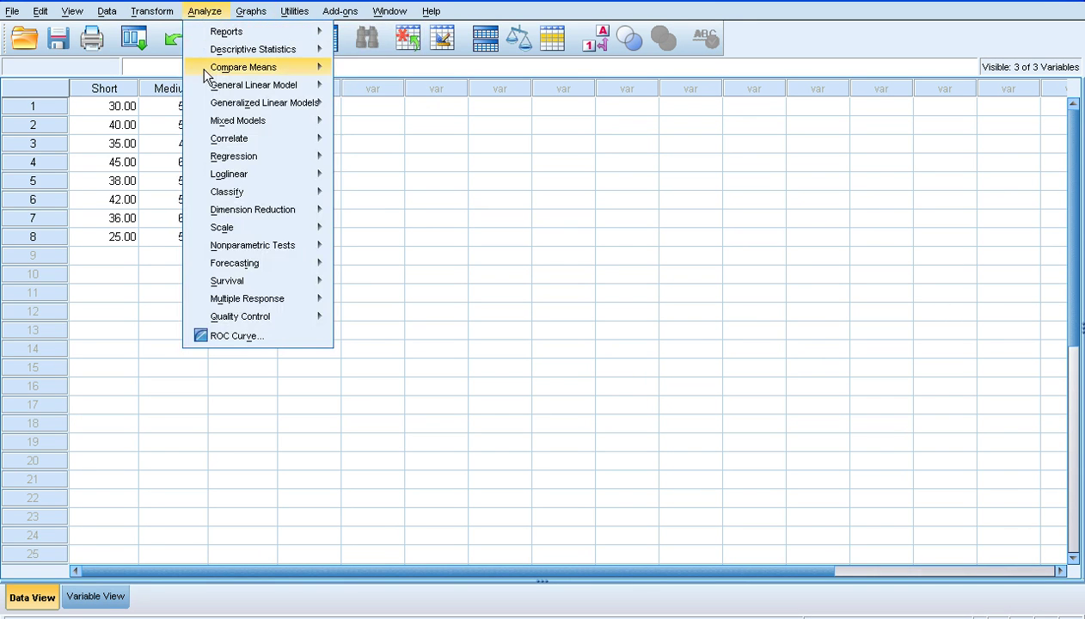
pyautogui.moveTo(207, 87)
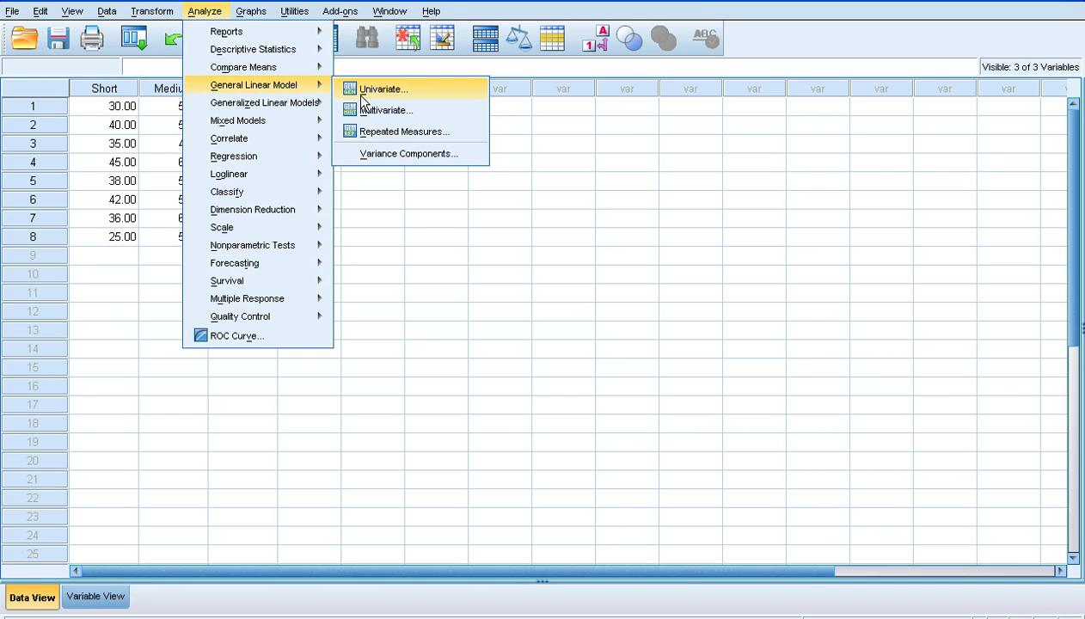
pyautogui.click(368, 131)
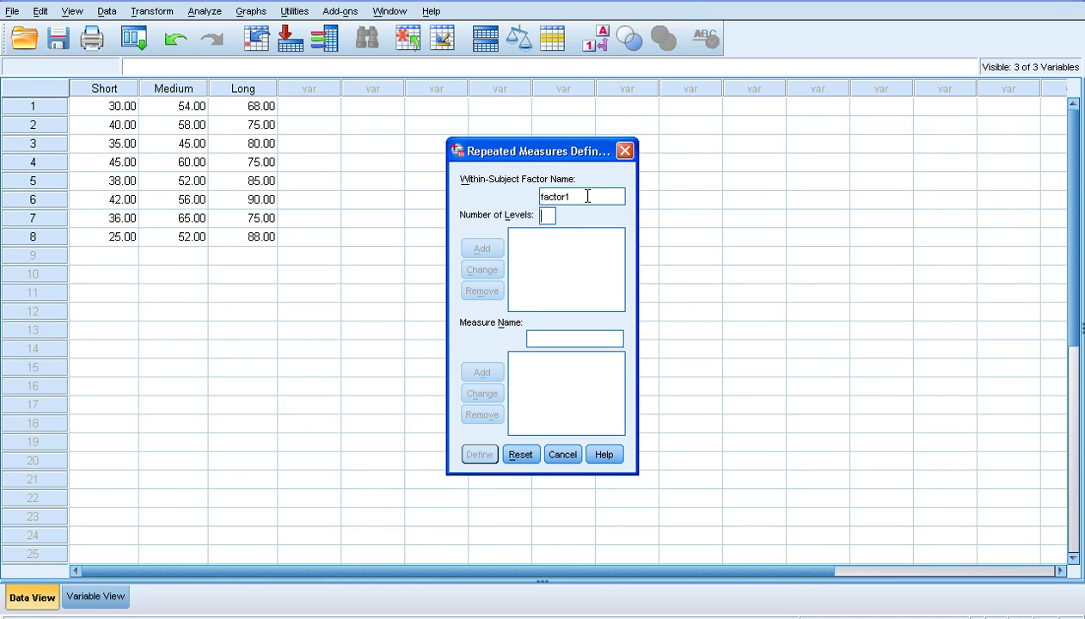
pyautogui.moveTo(587, 196); pyautogui.dragTo(537, 202)
pyautogui.press('BackSpace')
pyautogui.write('Length')
pyautogui.click(550, 215)
pyautogui.write('3')
pyautogui.click(495, 250)
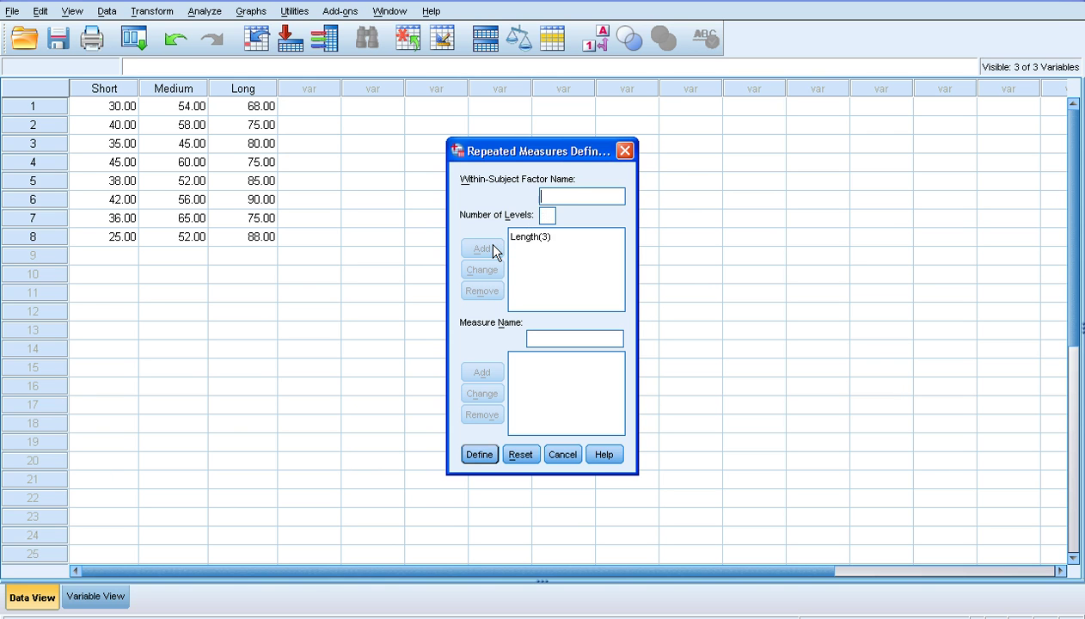
# Add a measure named Time and confirm the factor definition.
pyautogui.click(543, 338)
pyautogui.write('Time')
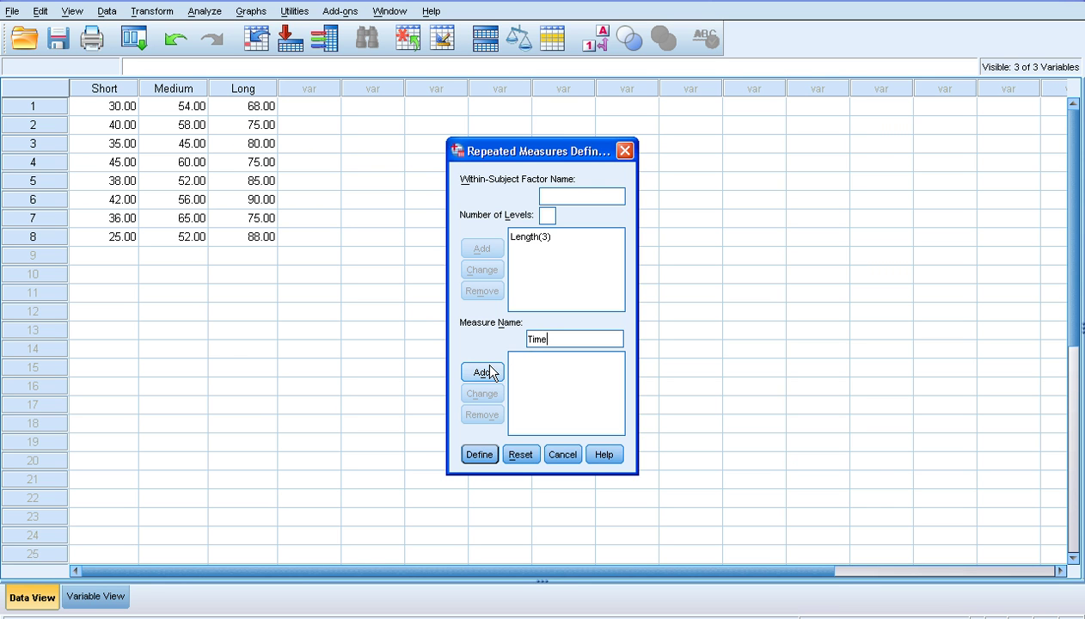
pyautogui.click(484, 371)
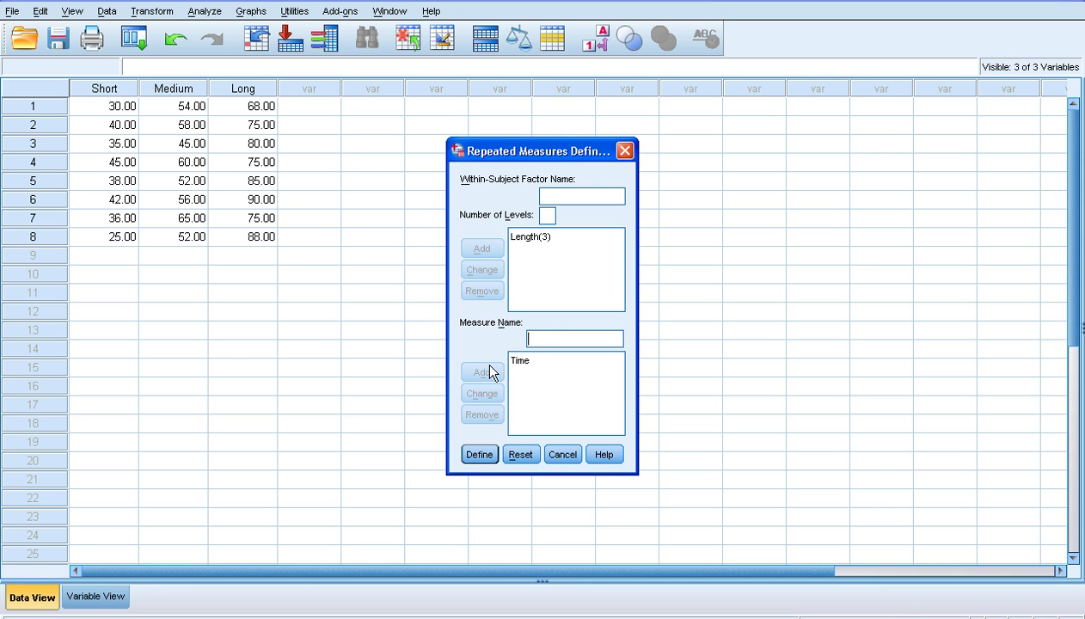
pyautogui.click(470, 450)
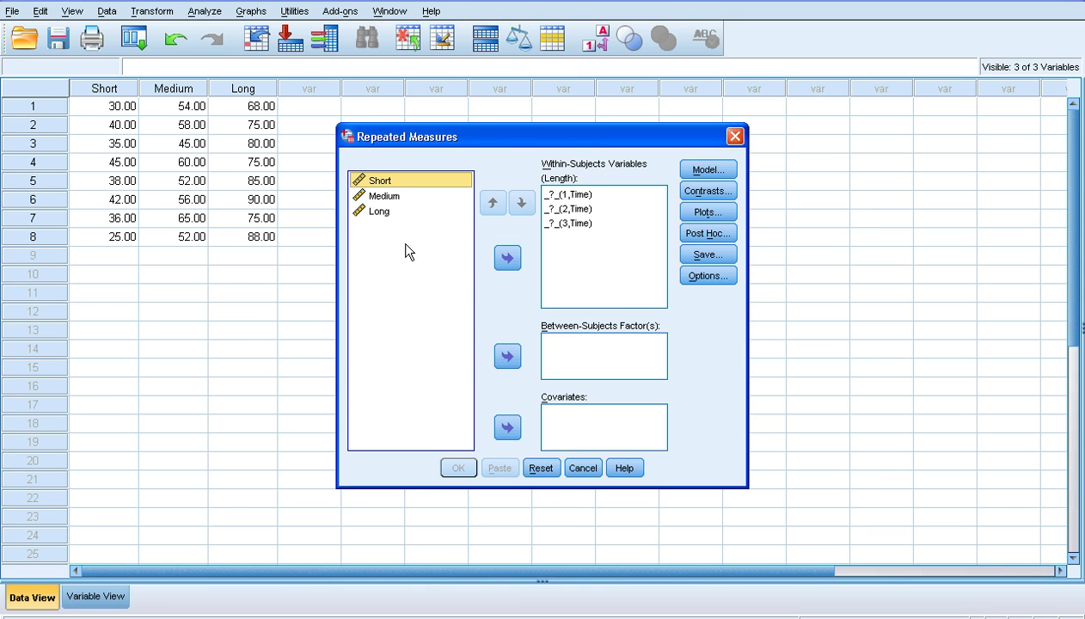
# Assign Short, Medium and Long in that order as the within-subjects variables for Length levels 1 to 3.
pyautogui.click(510, 260)
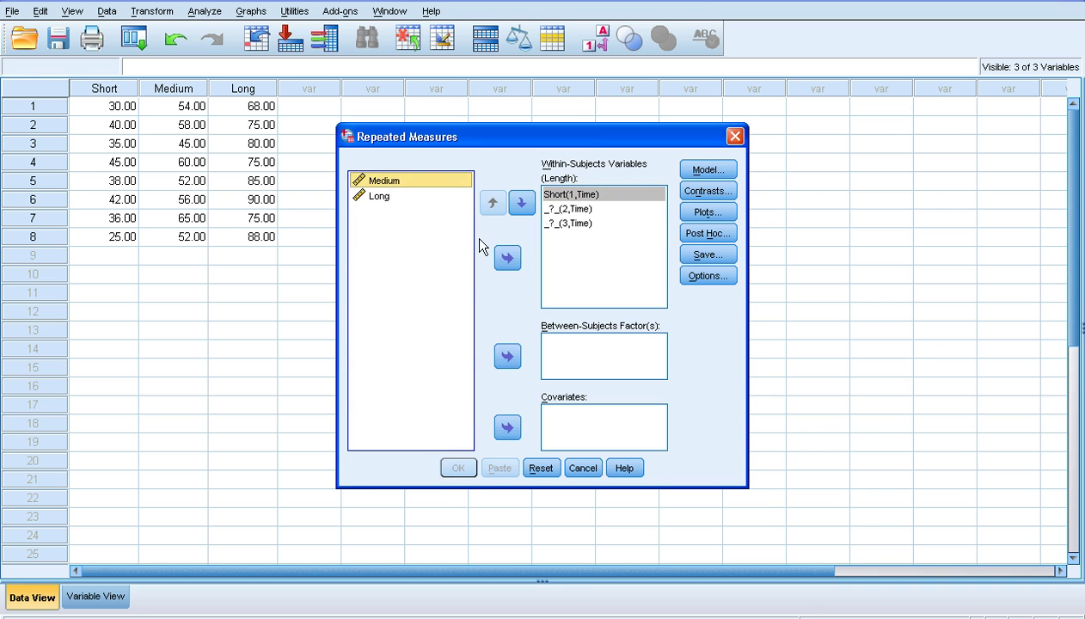
pyautogui.click(508, 260)
pyautogui.click(383, 186)
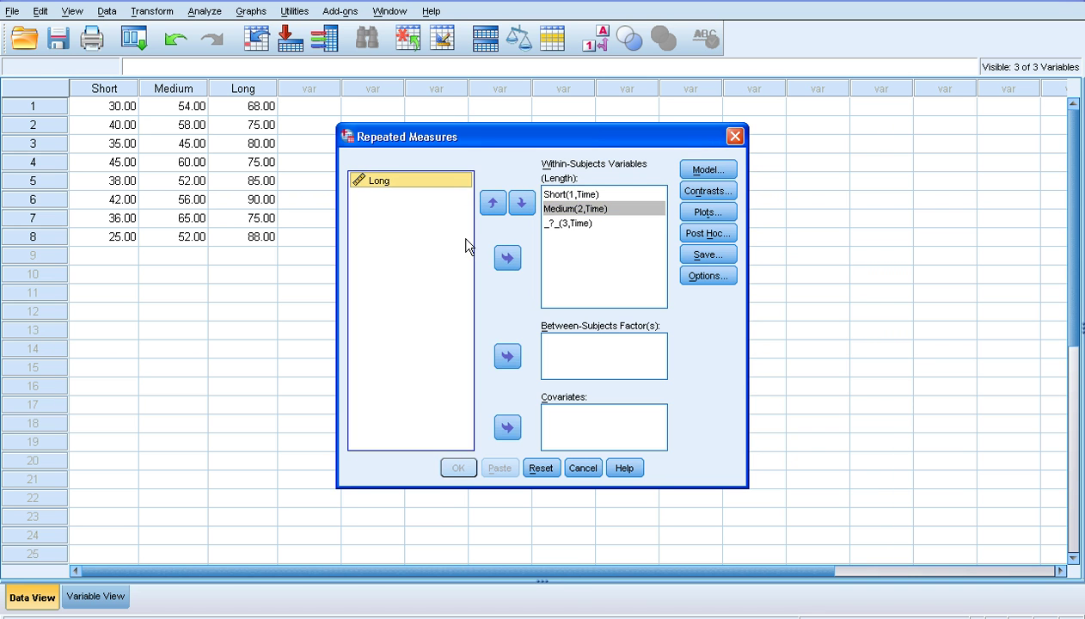
pyautogui.click(507, 261)
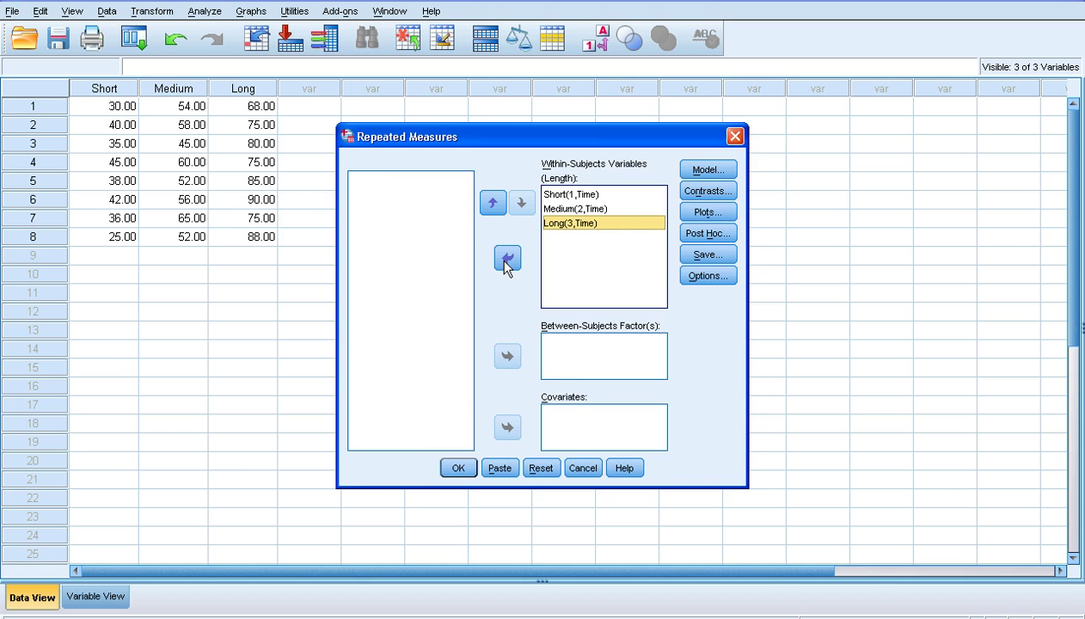
# Display estimated marginal means for (OVERALL) and Length, comparing main effects with a Bonferroni confidence interval adjustment.
pyautogui.click(699, 277)
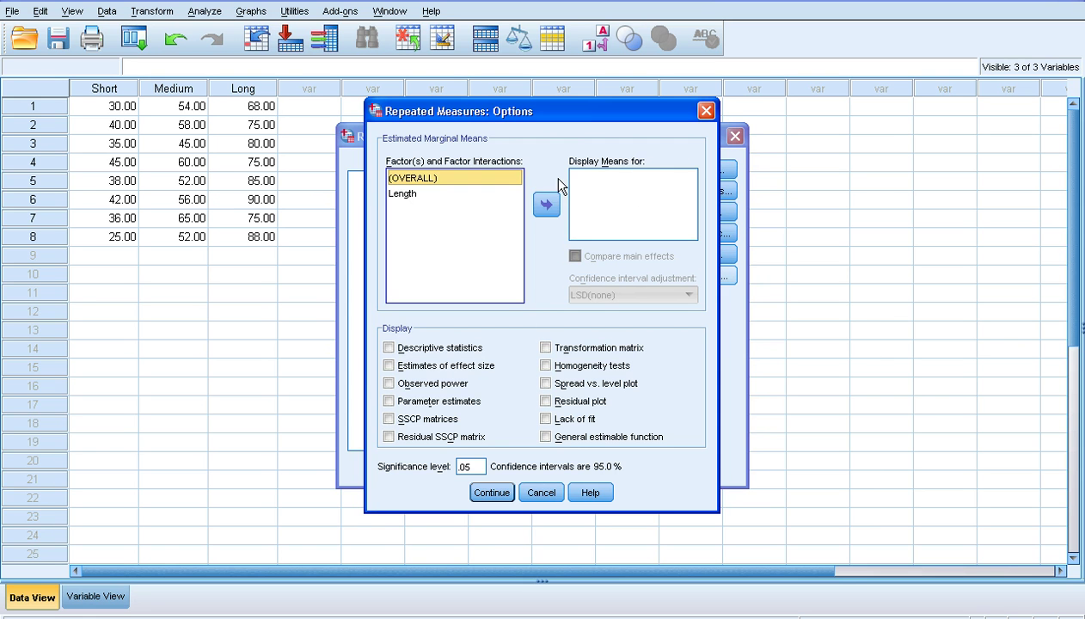
pyautogui.click(546, 205)
pyautogui.click(415, 195)
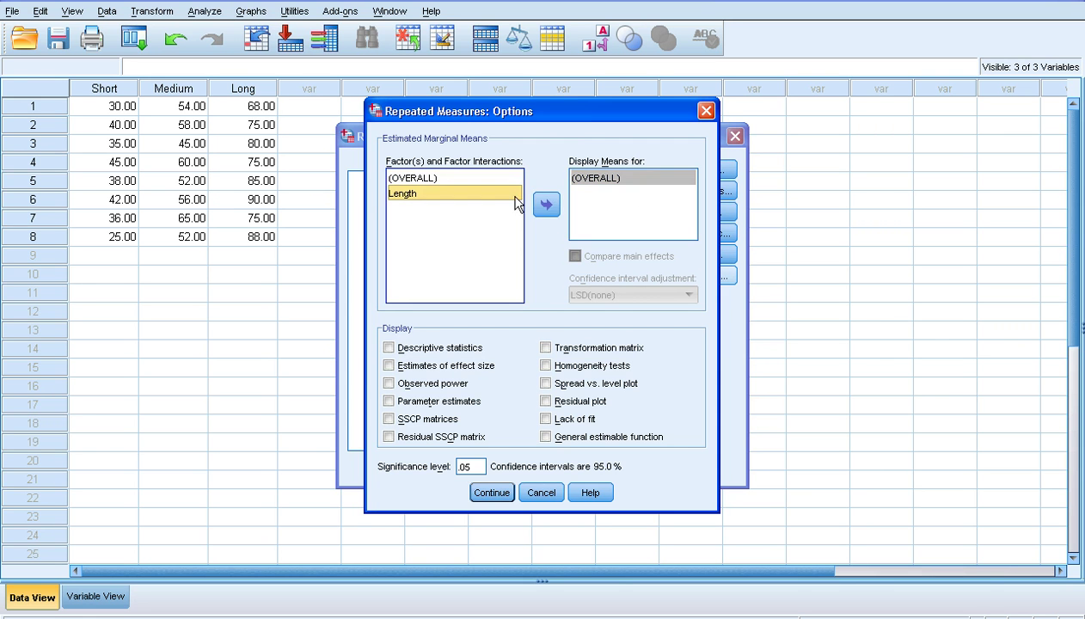
pyautogui.click(547, 204)
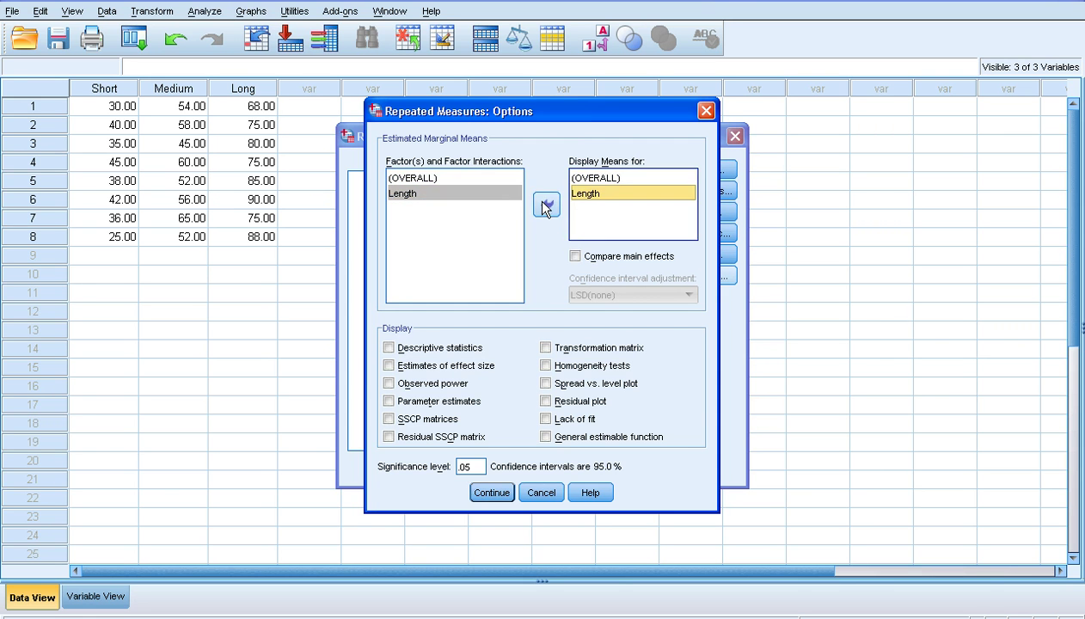
pyautogui.click(575, 258)
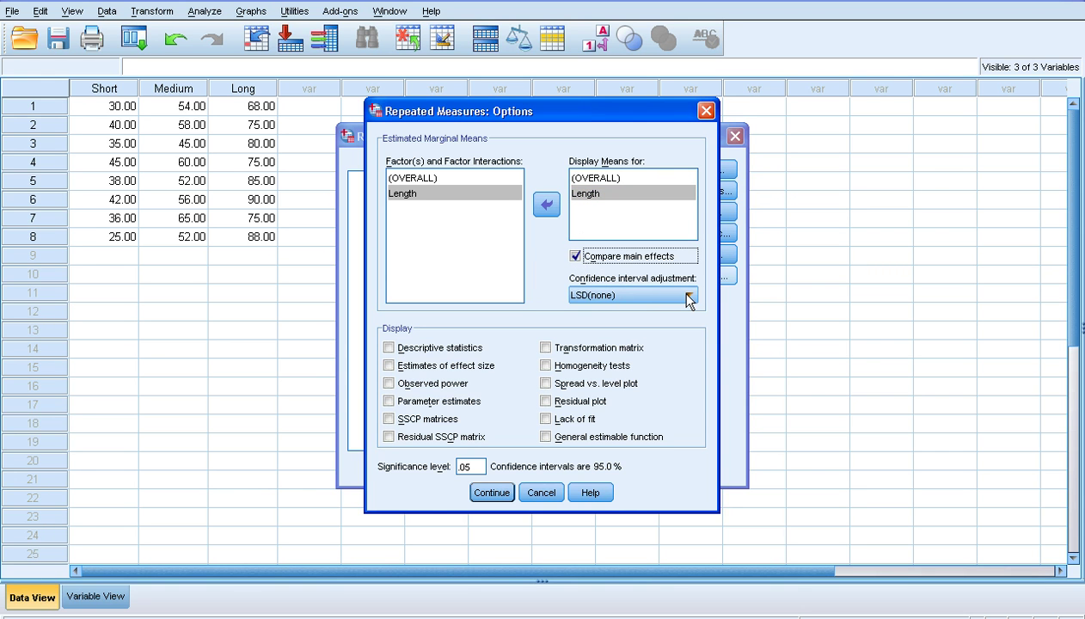
pyautogui.click(688, 297)
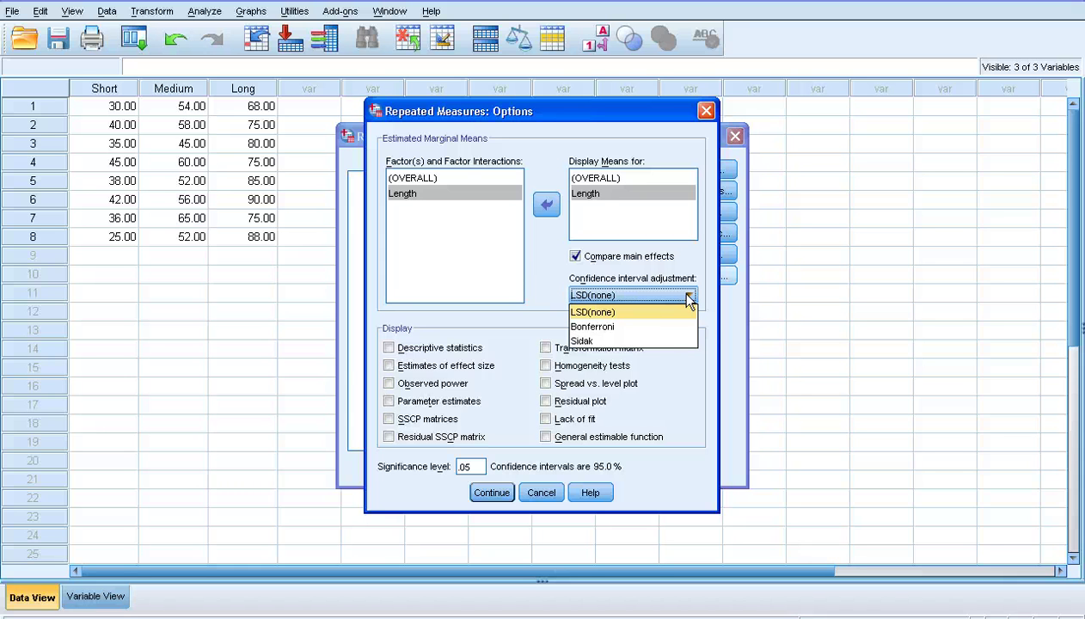
pyautogui.click(670, 338)
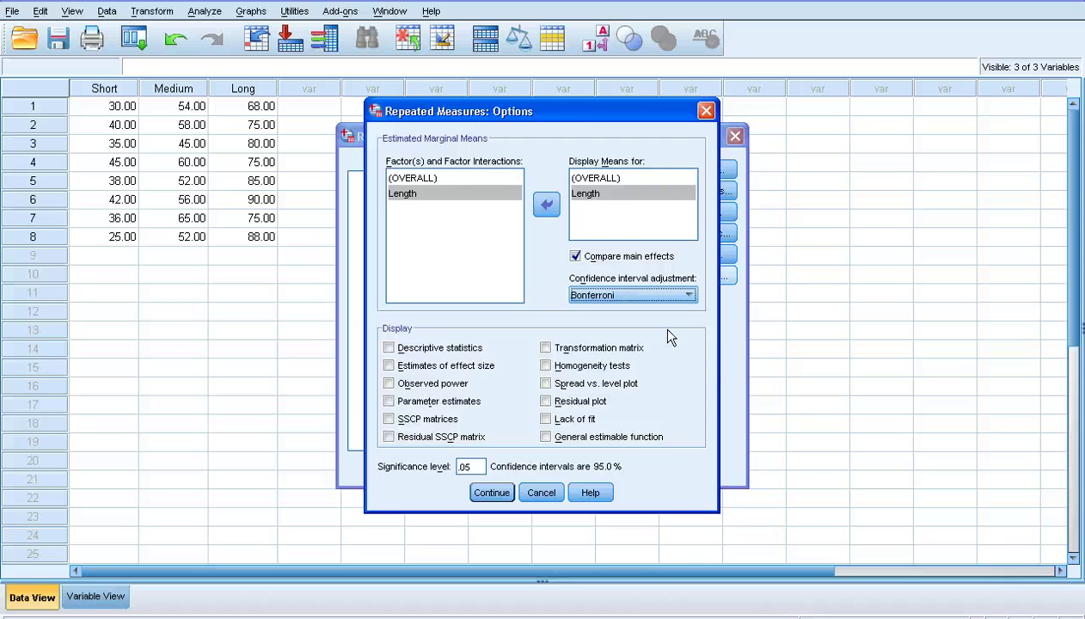
# Include descriptive statistics in the output and run the repeated measures analysis.
pyautogui.click(388, 348)
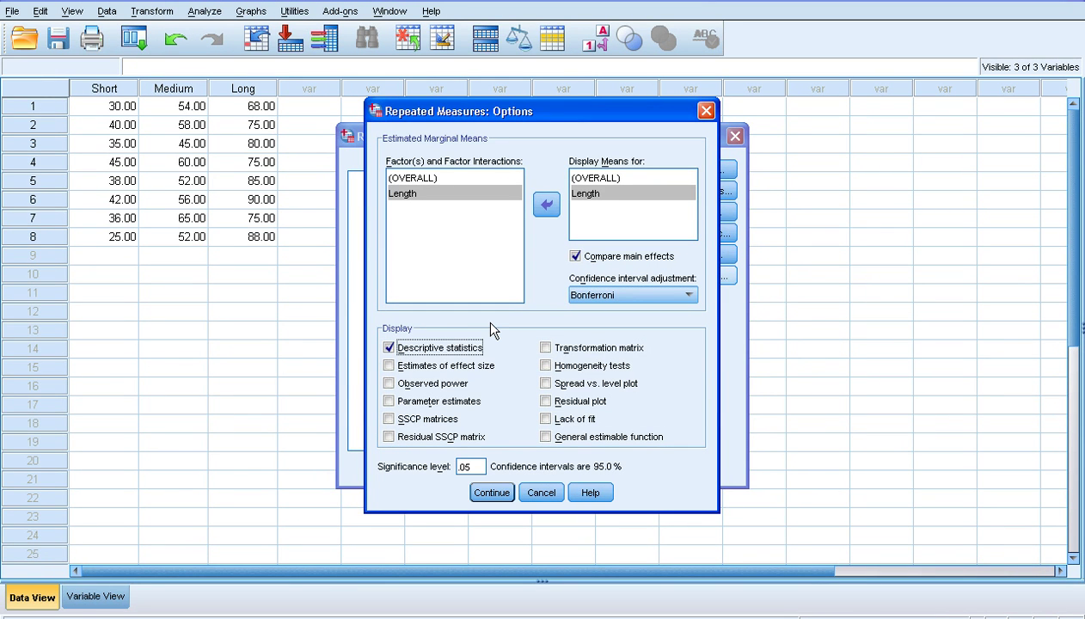
pyautogui.click(491, 493)
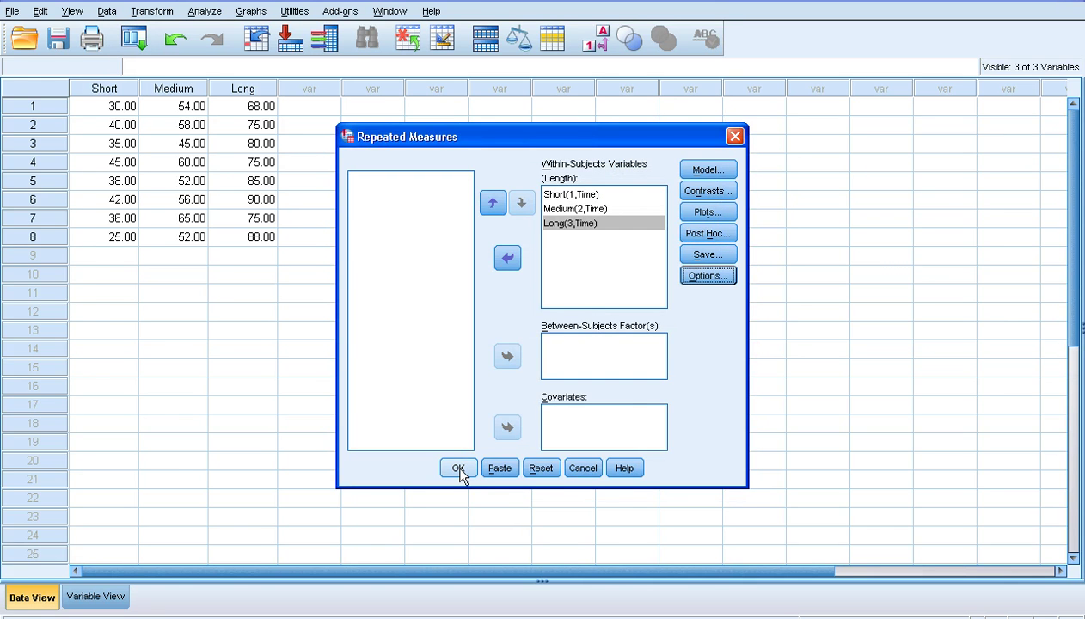
pyautogui.click(458, 471)
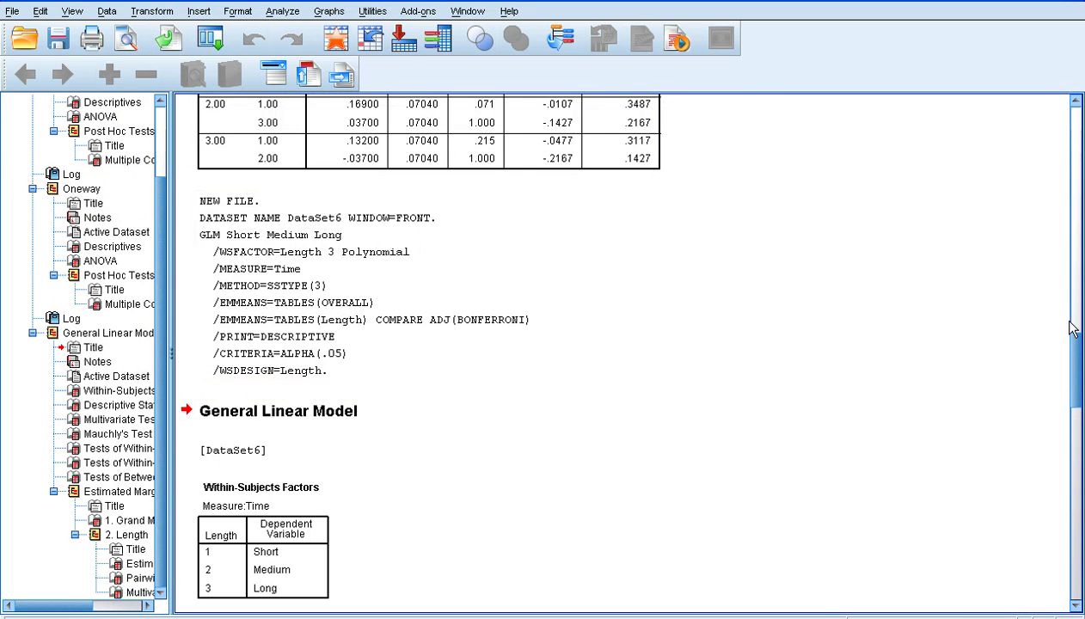
# Examine the output's within-subjects factors, descriptive statistics, Mauchly's Test of Sphericity and Tests of Within-Subjects Effects.
pyautogui.moveTo(1079, 358); pyautogui.dragTo(1081, 413)
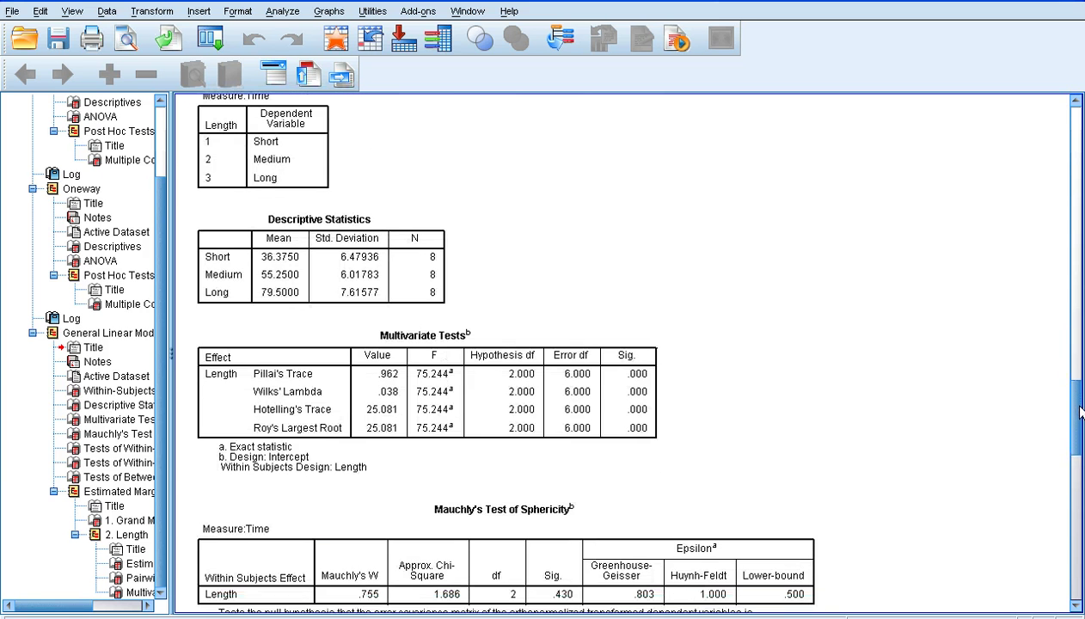
pyautogui.click(263, 152)
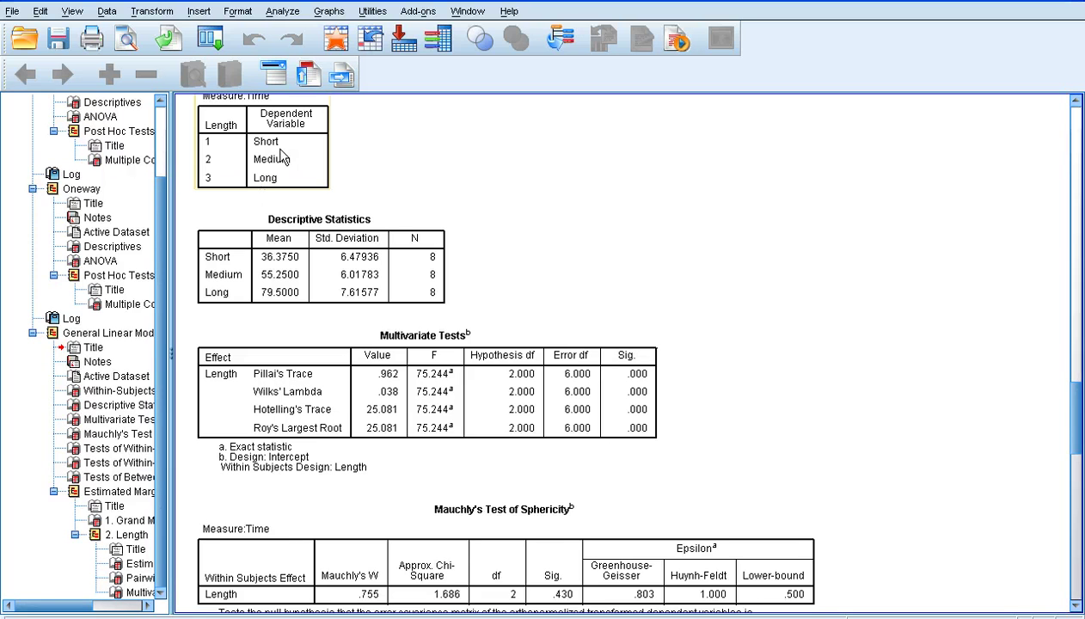
pyautogui.click(255, 216)
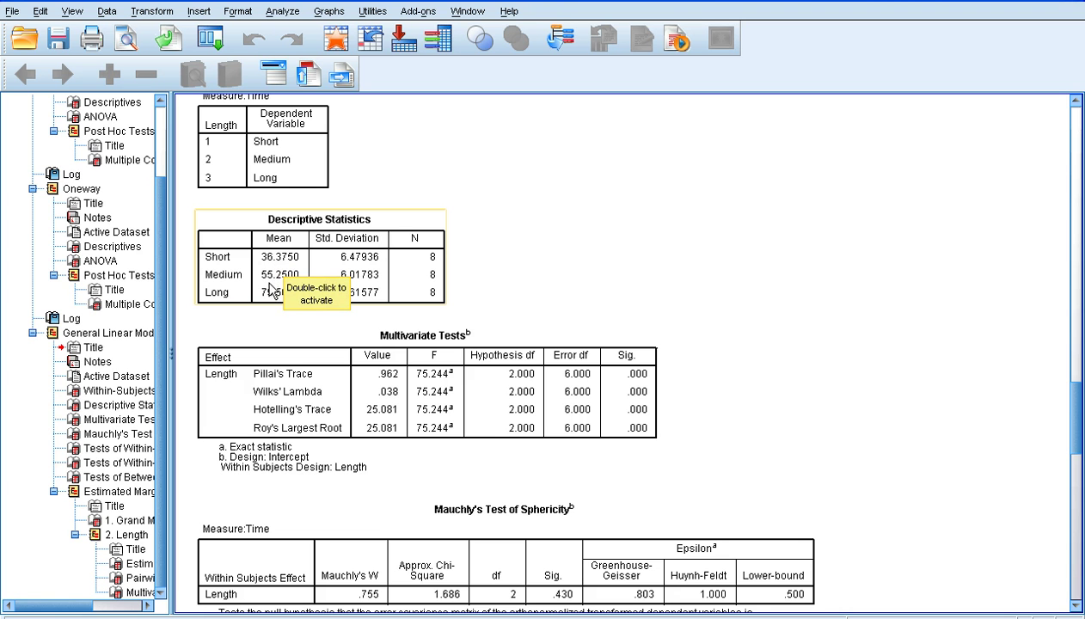
pyautogui.click(530, 308)
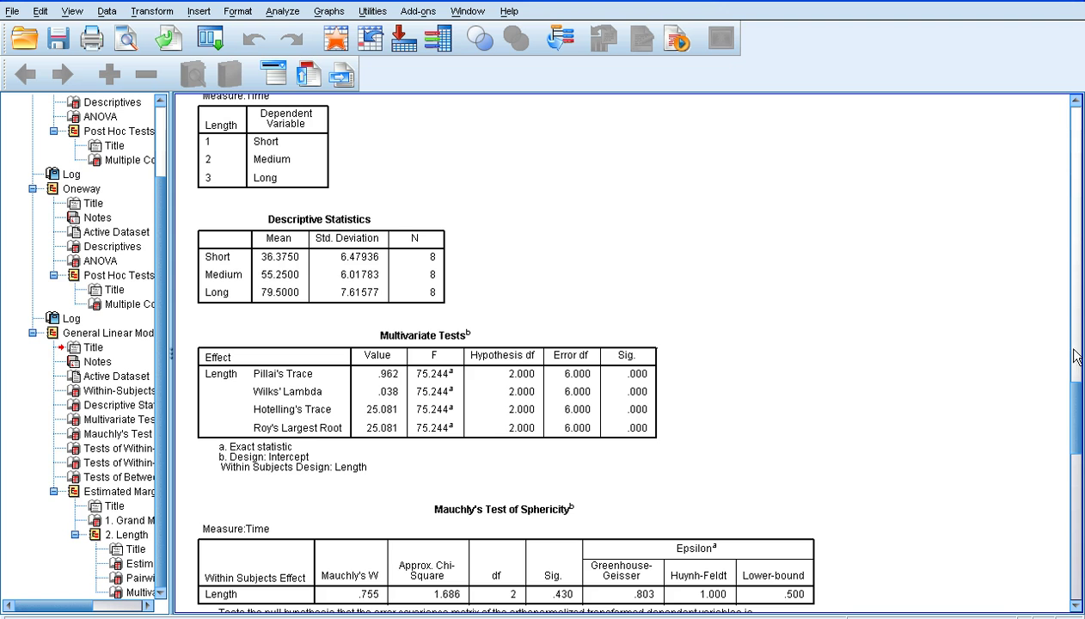
pyautogui.moveTo(1077, 411); pyautogui.dragTo(1076, 459)
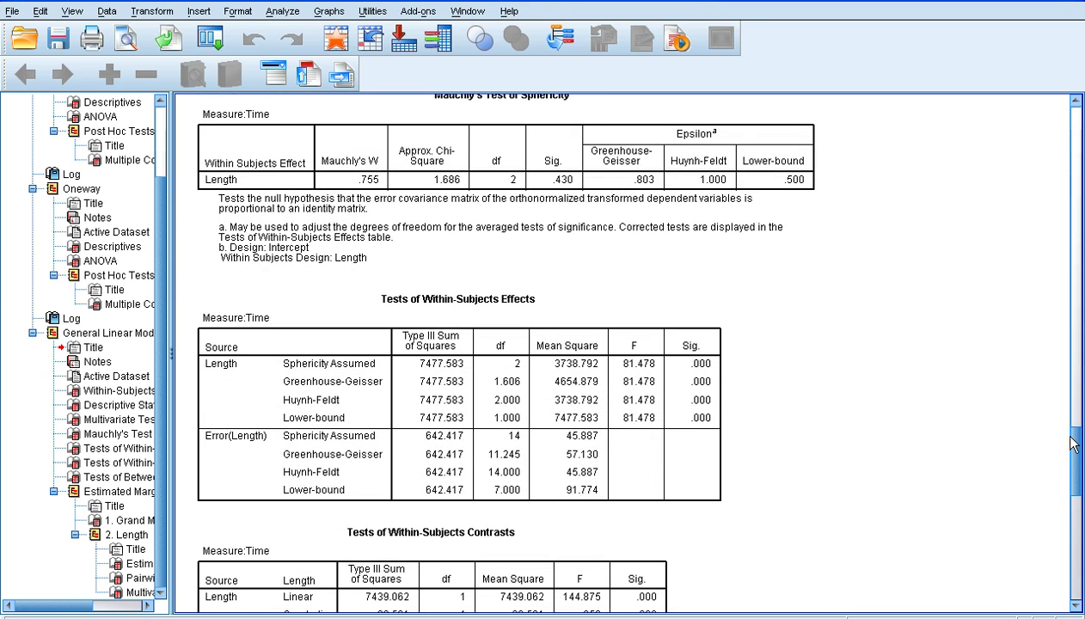
pyautogui.moveTo(1078, 443); pyautogui.dragTo(1079, 438)
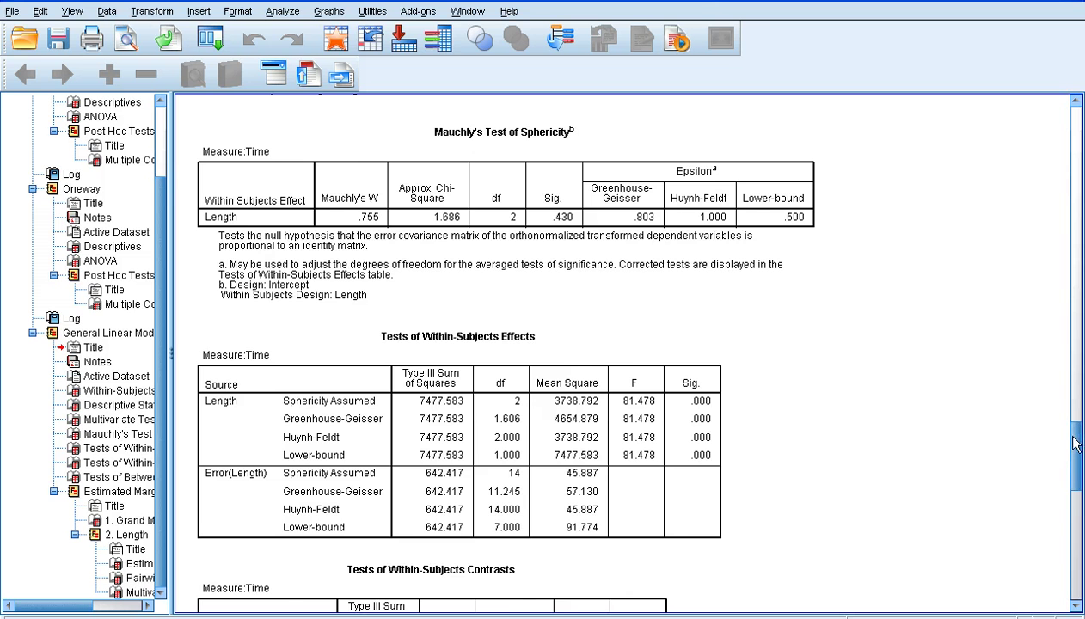
# Examine the Pairwise Comparisons for Length, then return to the Descriptive Statistics table in the output.
pyautogui.moveTo(1074, 444); pyautogui.dragTo(1074, 552)
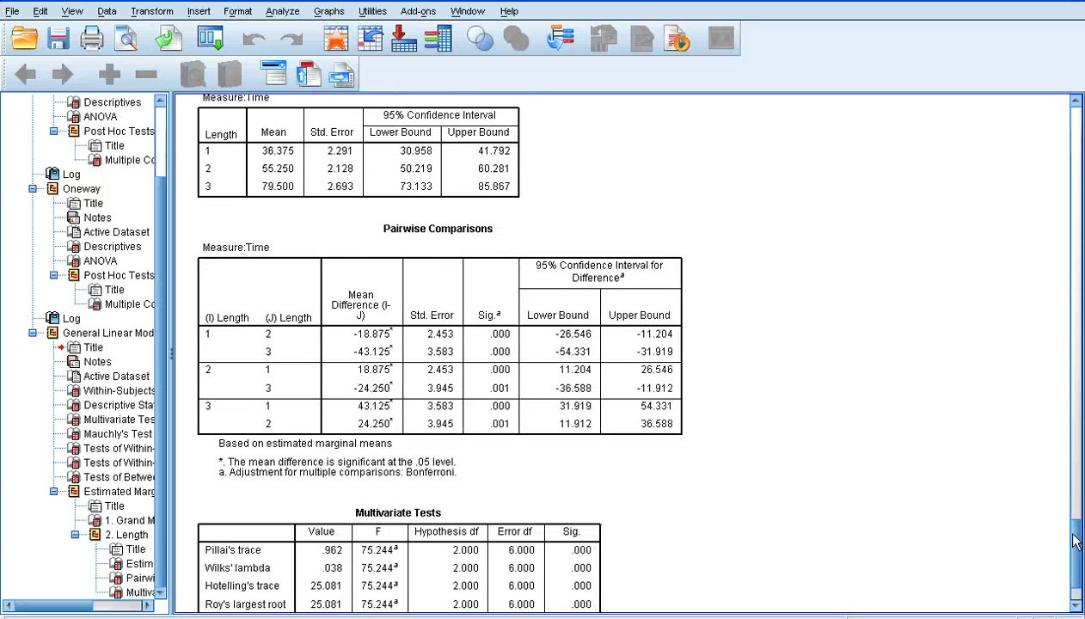
pyautogui.click(492, 389)
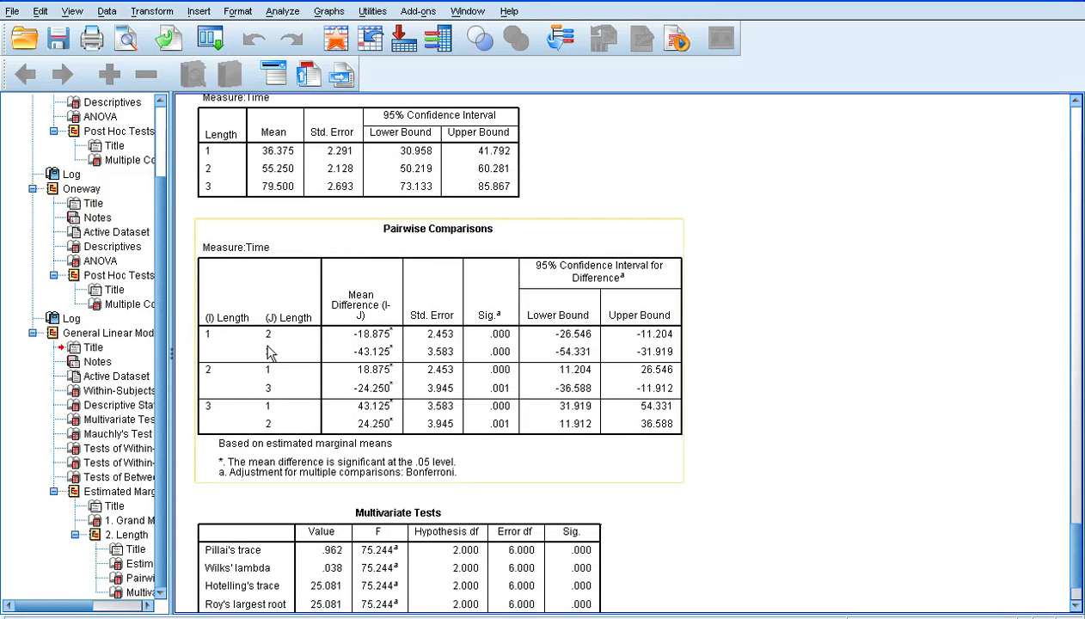
pyautogui.click(824, 314)
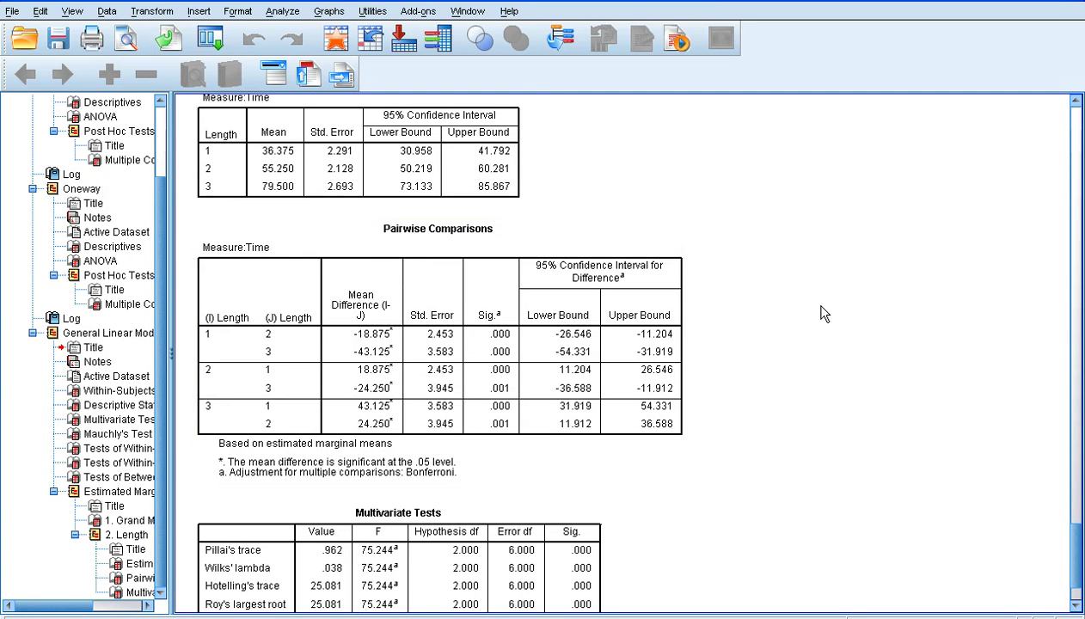
pyautogui.click(479, 369)
pyautogui.moveTo(1077, 545); pyautogui.dragTo(1038, 360)
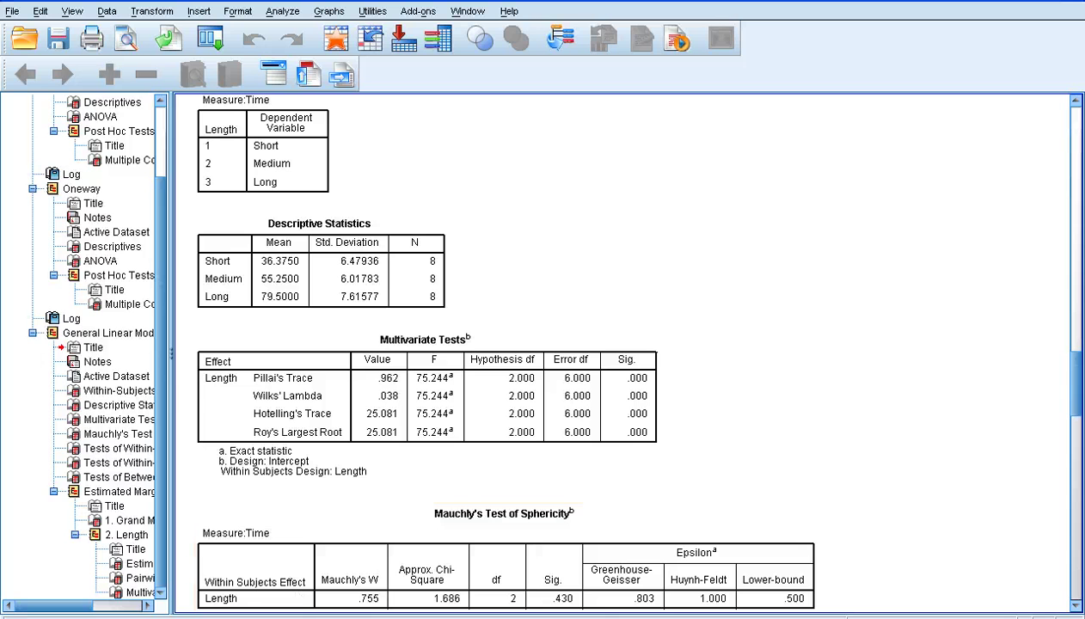